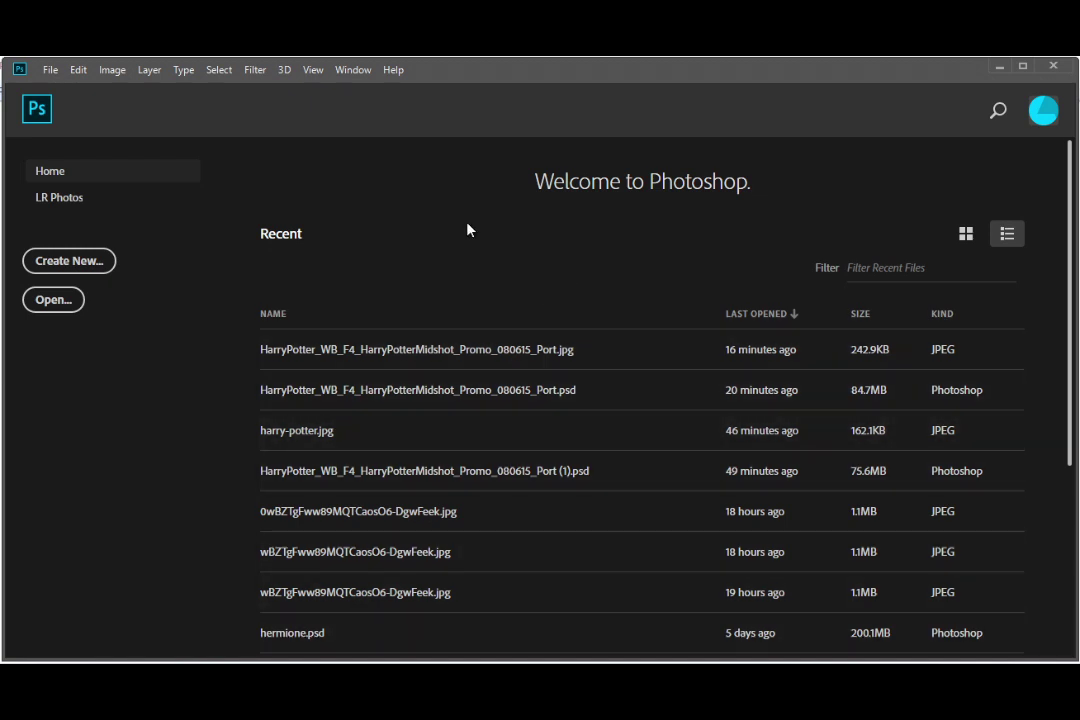
Step: Open HarryPotter_WB_F4_HarryPotterMidshot_Promo_080615_Port.jpg from the Harry Potter folder via File > Open
{"action": "left_click", "coordinate": [48, 69]}
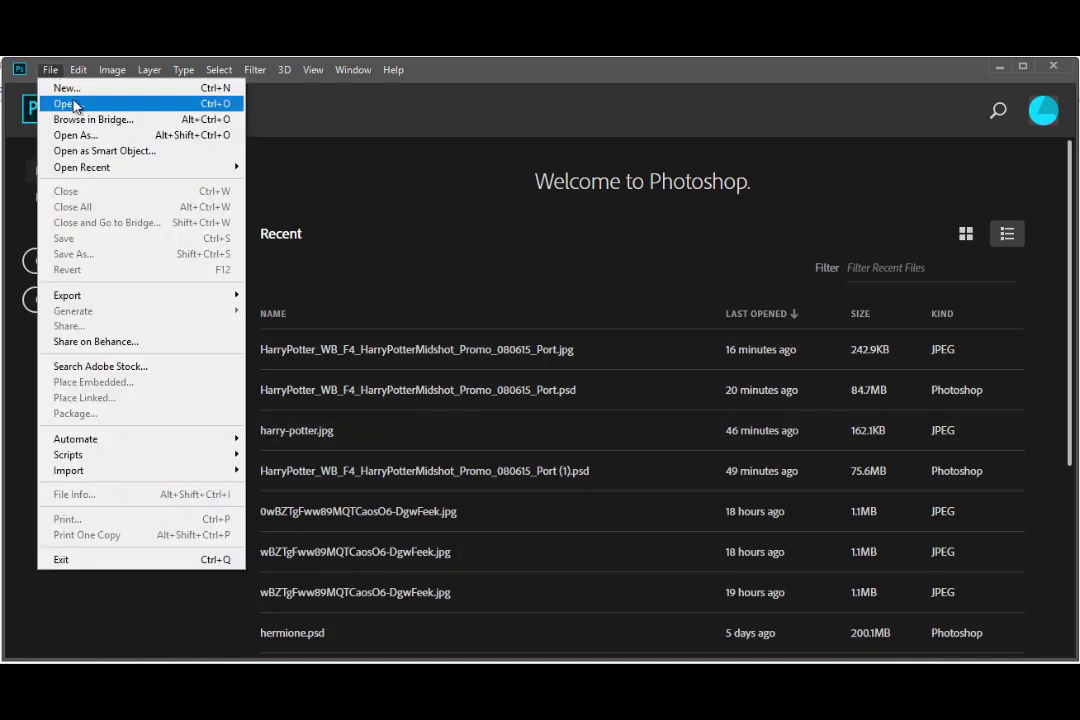
{"action": "left_click", "coordinate": [76, 105]}
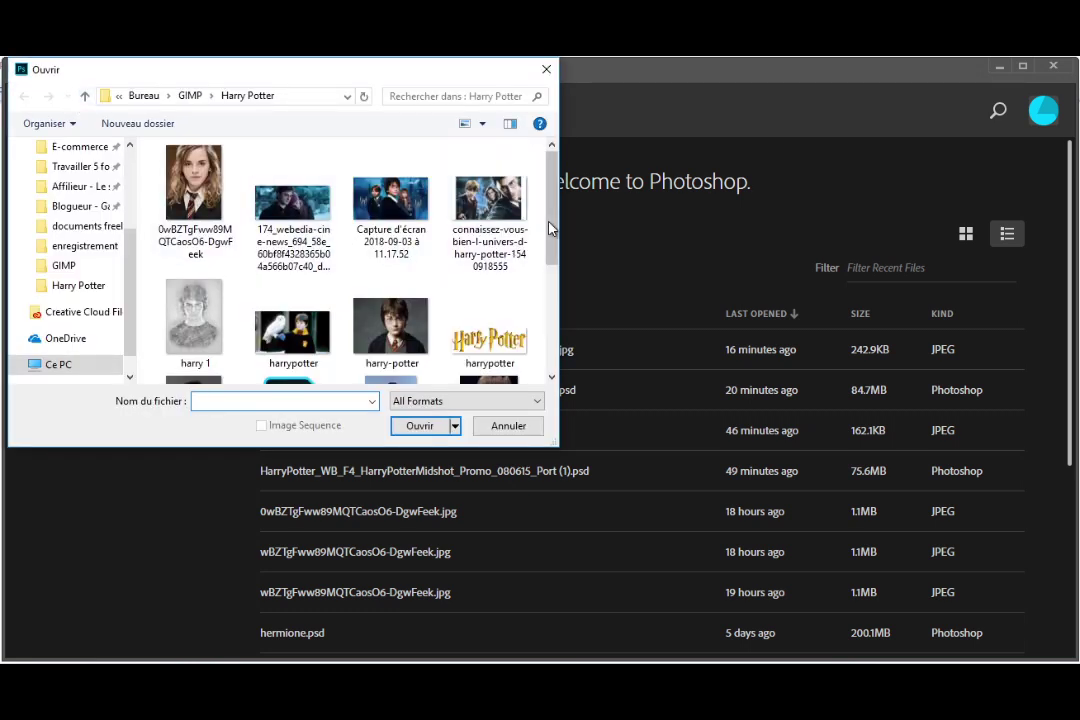
{"action": "left_click_drag", "start_coordinate": [551, 237], "coordinate": [563, 318]}
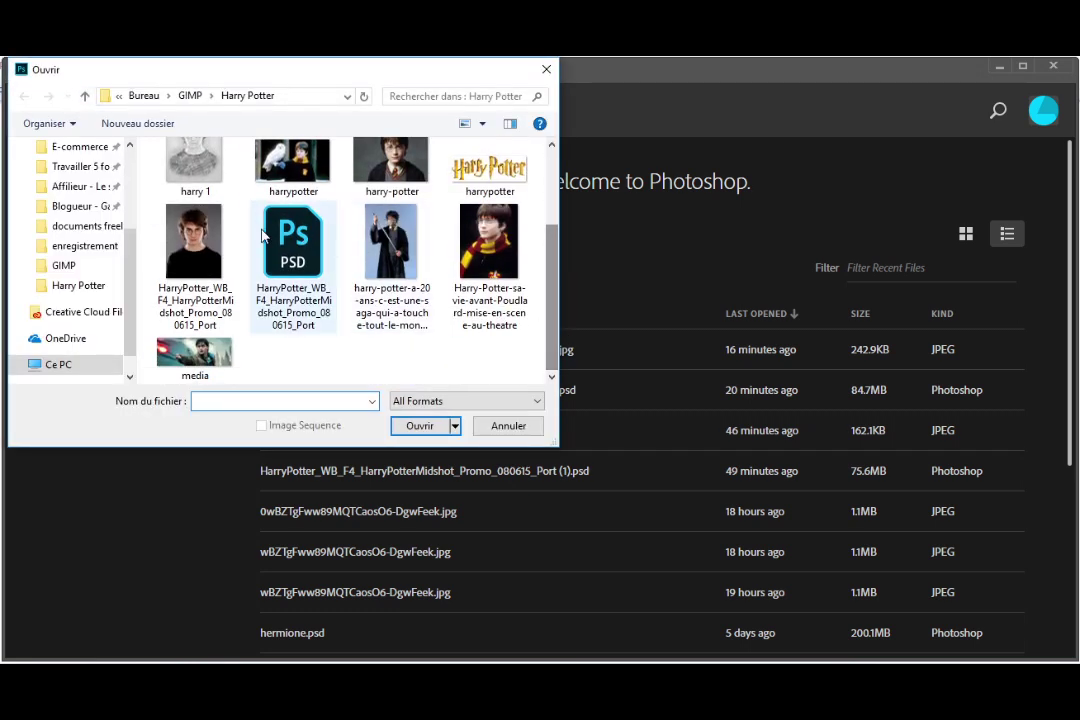
{"action": "left_click", "coordinate": [177, 204]}
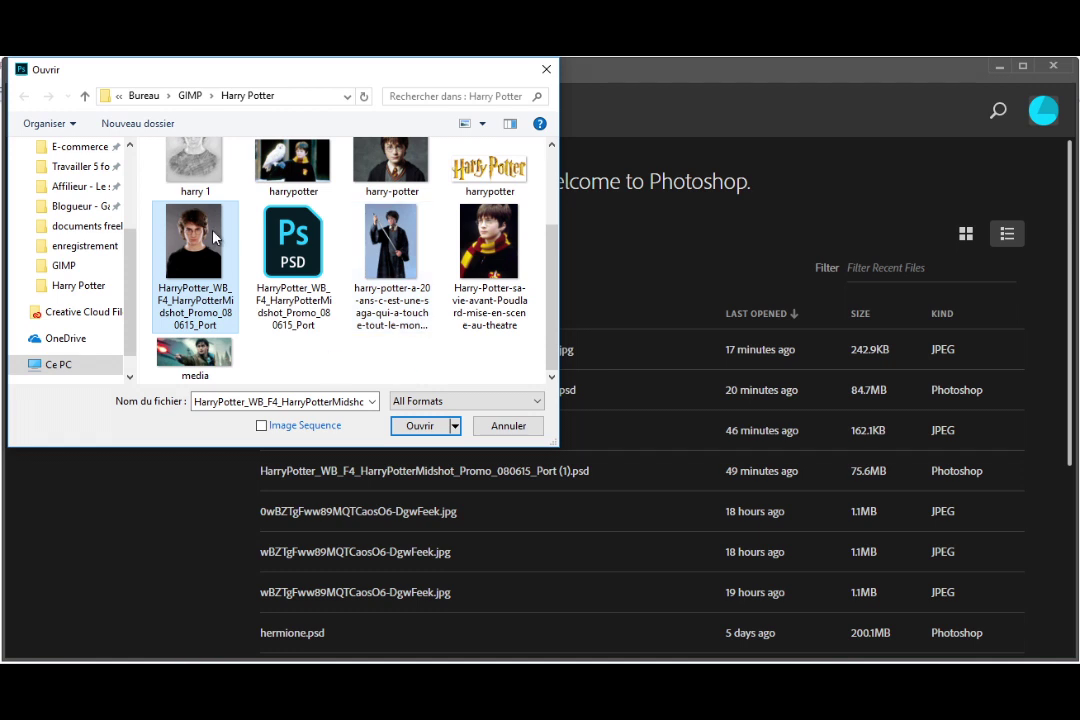
{"action": "left_click", "coordinate": [418, 426]}
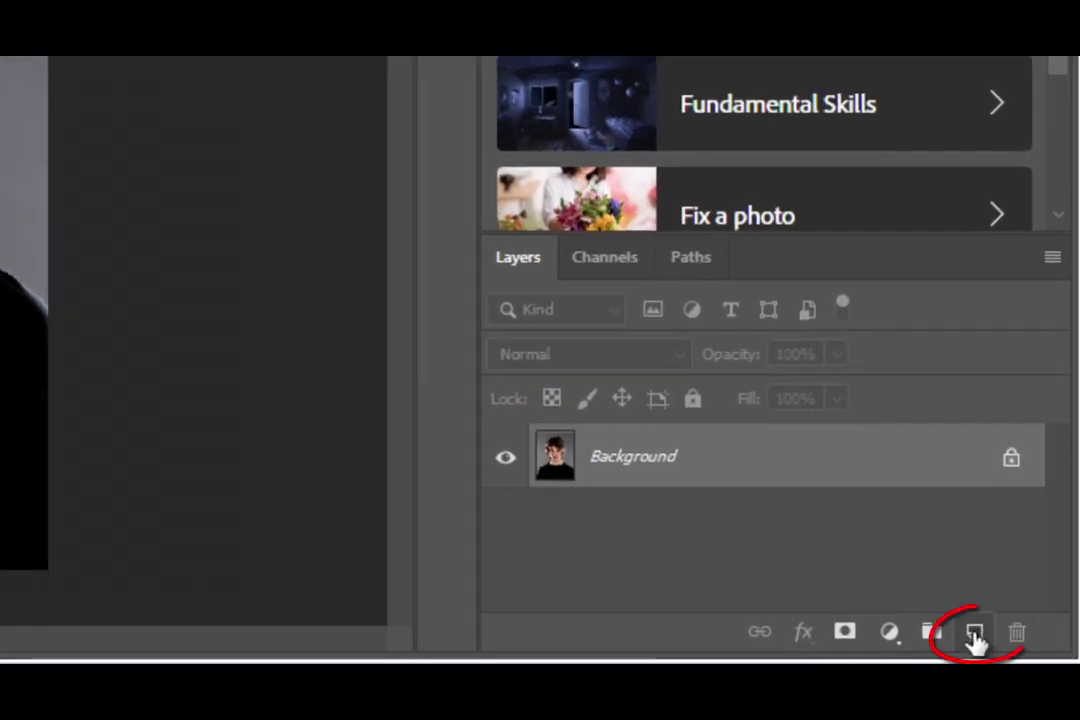
Step: Create a new empty layer above Background and name it 'brush'
{"action": "left_click", "coordinate": [974, 634]}
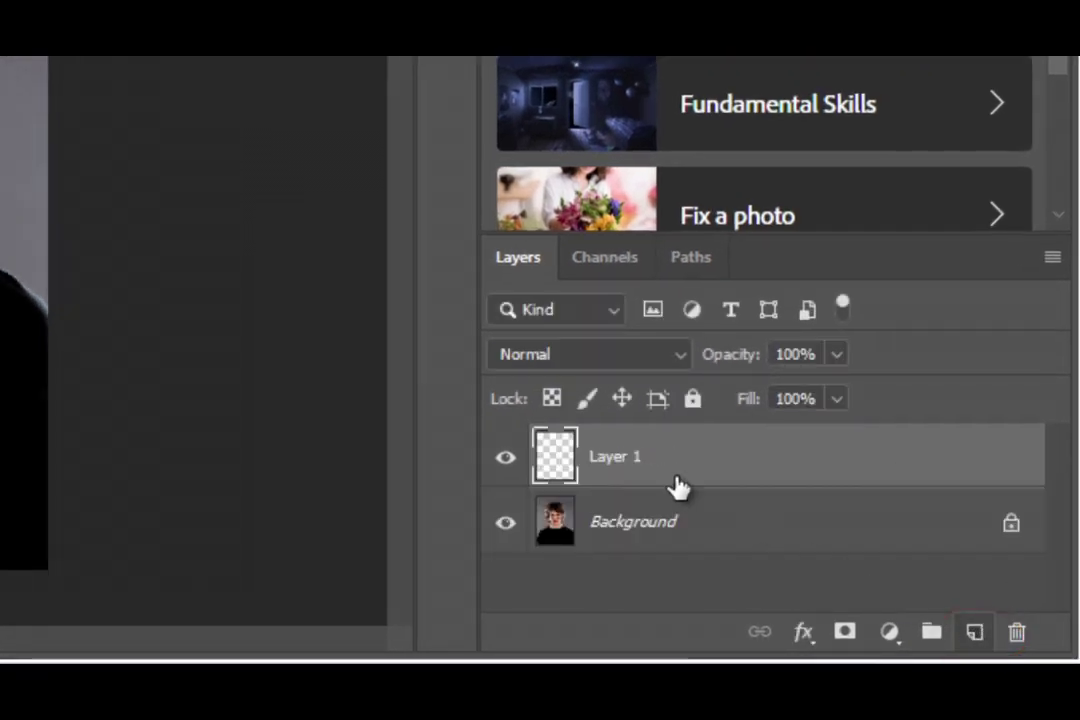
{"action": "double_click", "coordinate": [615, 456]}
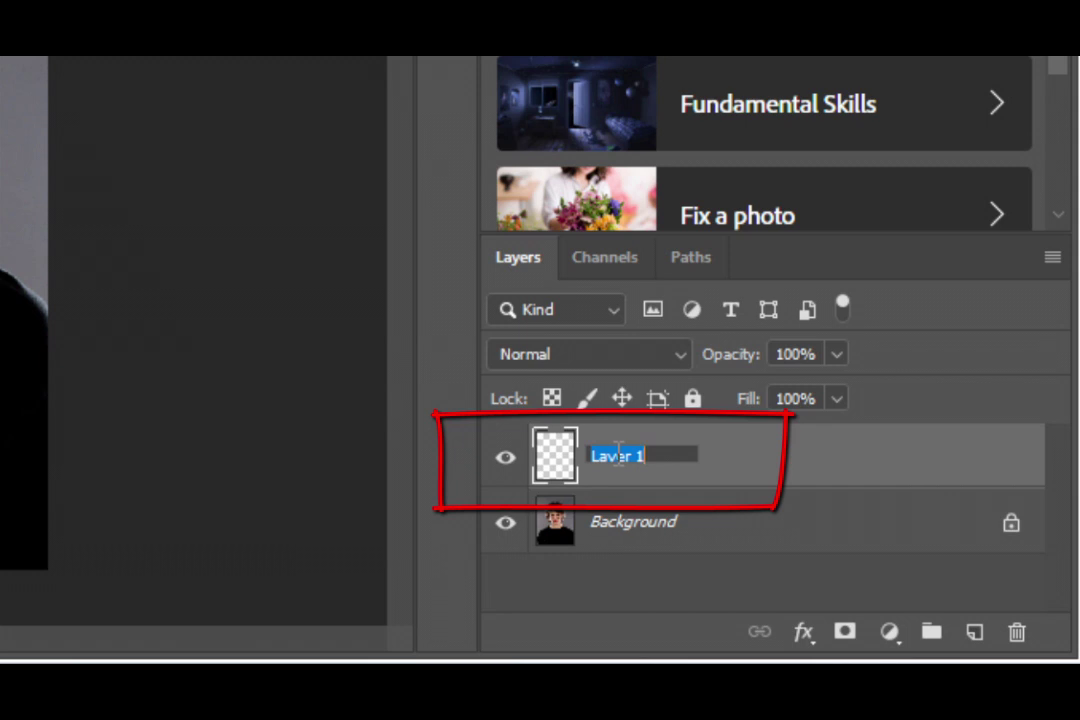
{"action": "type", "text": "brush"}
{"action": "key", "text": "Return"}
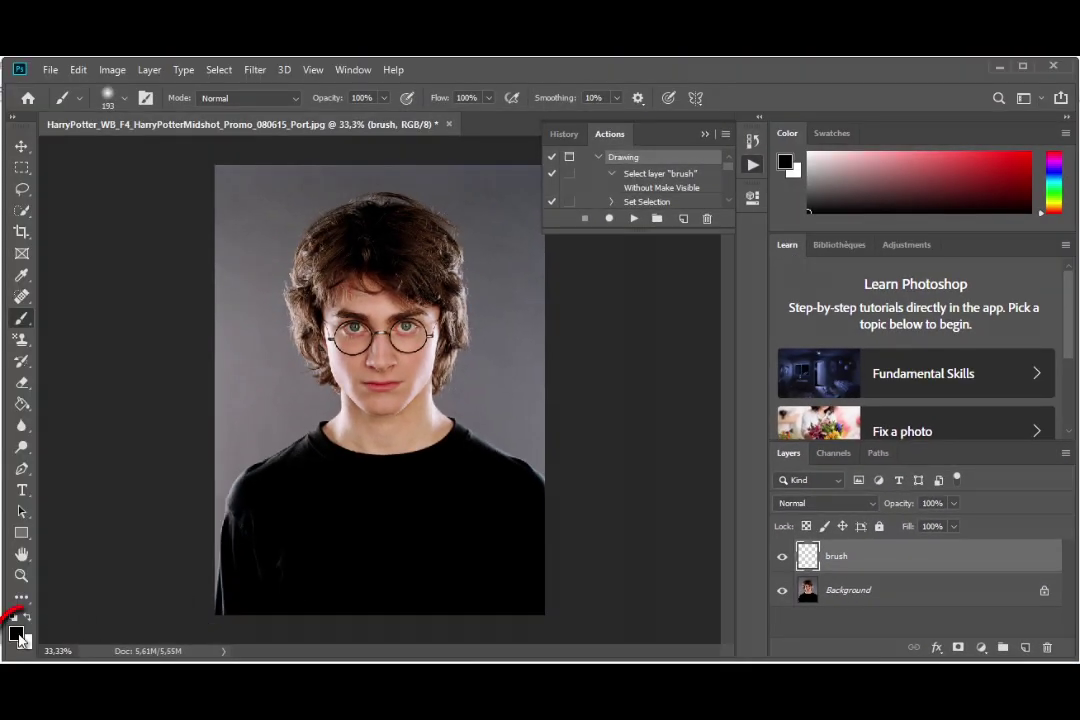
Step: Paint pure red (ff0000) with a 417 px soft brush over the hair, head and shoulders
{"action": "left_click", "coordinate": [16, 633]}
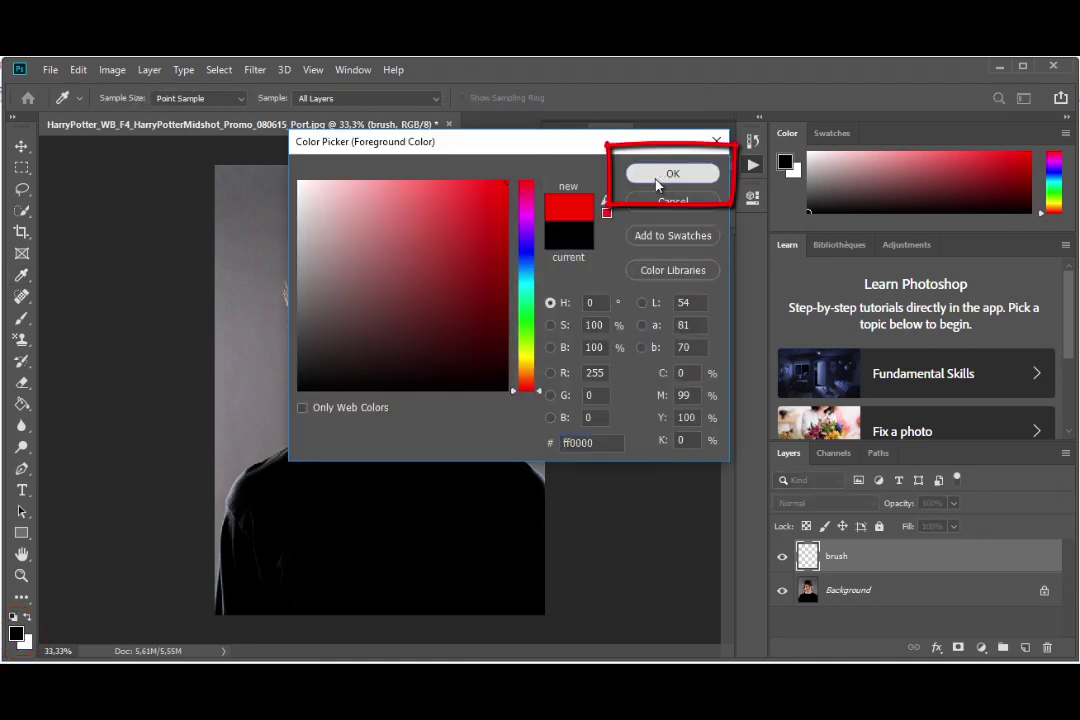
{"action": "left_click", "coordinate": [664, 176]}
{"action": "left_click", "coordinate": [110, 97]}
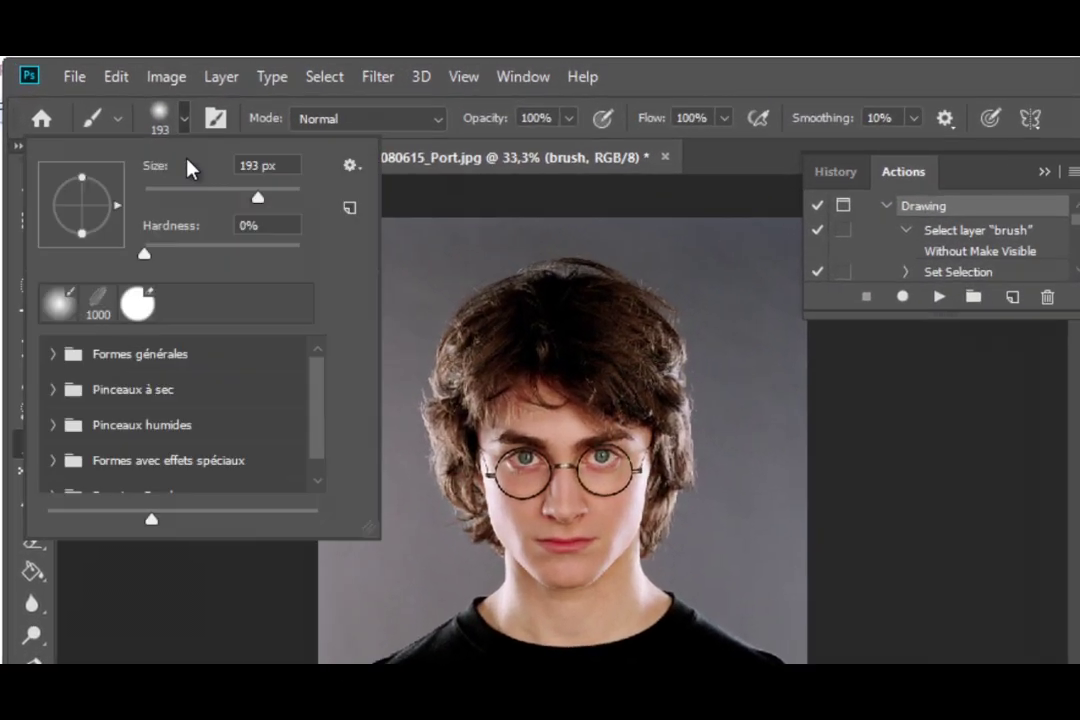
{"action": "left_click_drag", "start_coordinate": [276, 210], "coordinate": [296, 212]}
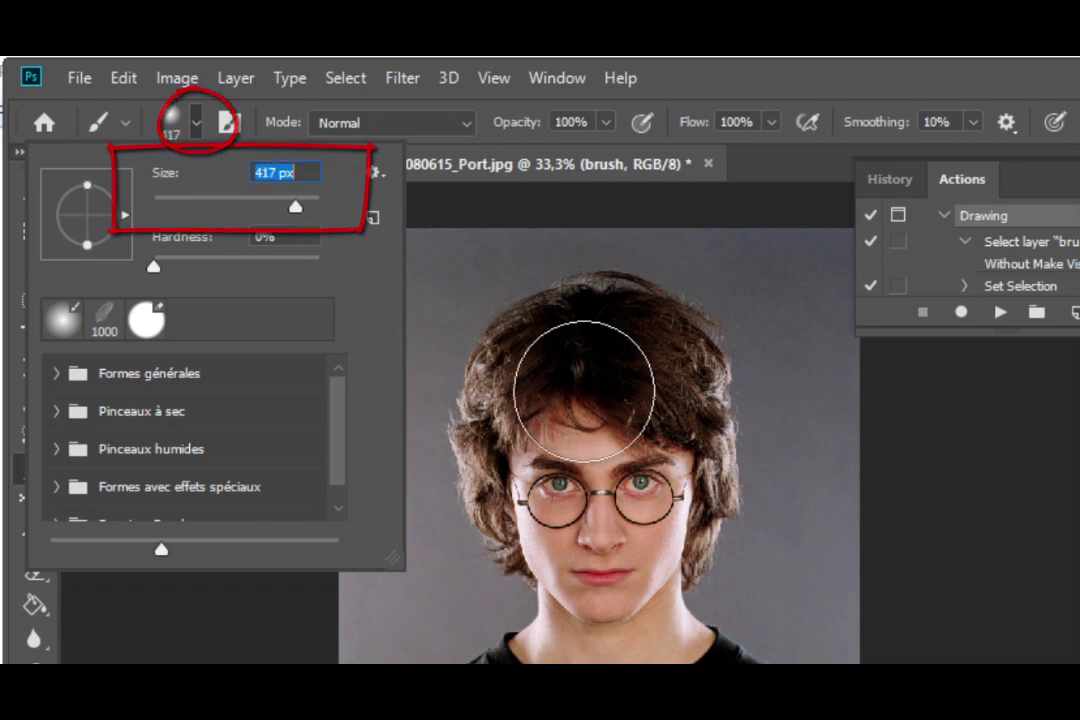
{"action": "left_click_drag", "start_coordinate": [560, 390], "coordinate": [549, 432]}
{"action": "mouse_move", "coordinate": [338, 258]}
{"action": "left_mouse_down"}
{"action": "mouse_move", "coordinate": [378, 229]}
{"action": "mouse_move", "coordinate": [415, 241]}
{"action": "mouse_move", "coordinate": [433, 283]}
{"action": "mouse_move", "coordinate": [429, 350]}
{"action": "mouse_move", "coordinate": [330, 321]}
{"action": "mouse_move", "coordinate": [366, 277]}
{"action": "mouse_move", "coordinate": [373, 425]}
{"action": "mouse_move", "coordinate": [272, 489]}
{"action": "mouse_move", "coordinate": [381, 523]}
{"action": "mouse_move", "coordinate": [401, 427]}
{"action": "mouse_move", "coordinate": [482, 489]}
{"action": "mouse_move", "coordinate": [477, 472]}
{"action": "mouse_move", "coordinate": [470, 494]}
{"action": "mouse_move", "coordinate": [422, 236]}
{"action": "mouse_move", "coordinate": [342, 234]}
{"action": "mouse_move", "coordinate": [321, 337]}
{"action": "mouse_move", "coordinate": [353, 403]}
{"action": "mouse_move", "coordinate": [270, 489]}
{"action": "mouse_move", "coordinate": [287, 508]}
{"action": "left_mouse_up"}
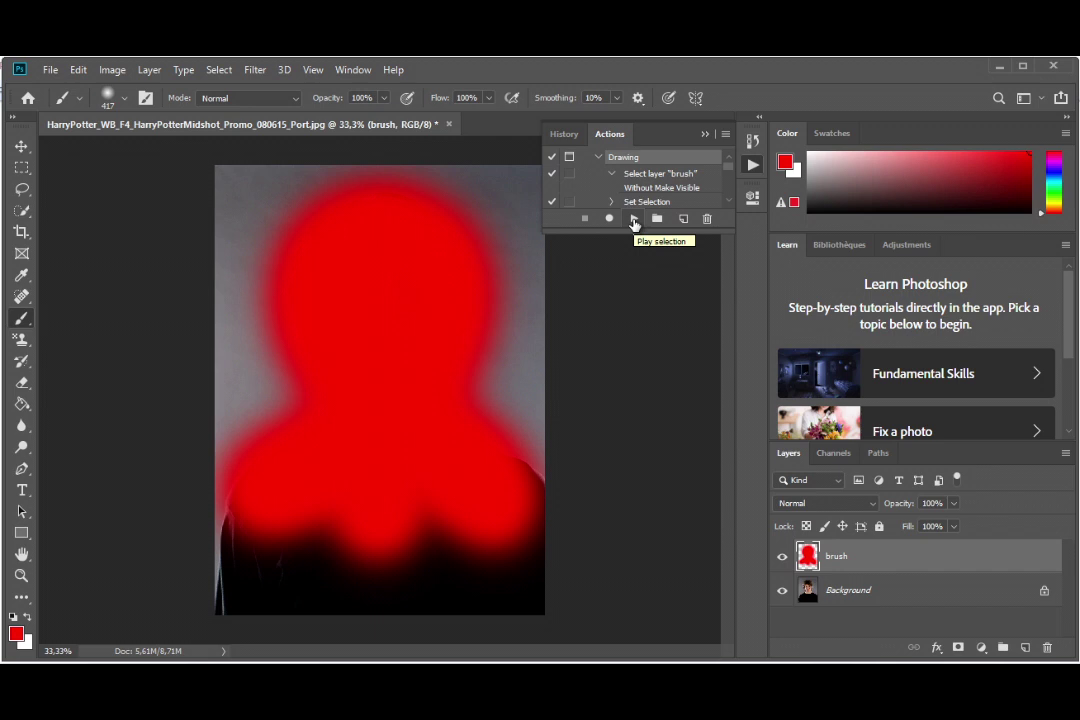
Step: Play the Drawing action and accept its fill-layer prompt to generate the sketch
{"action": "left_click", "coordinate": [633, 219]}
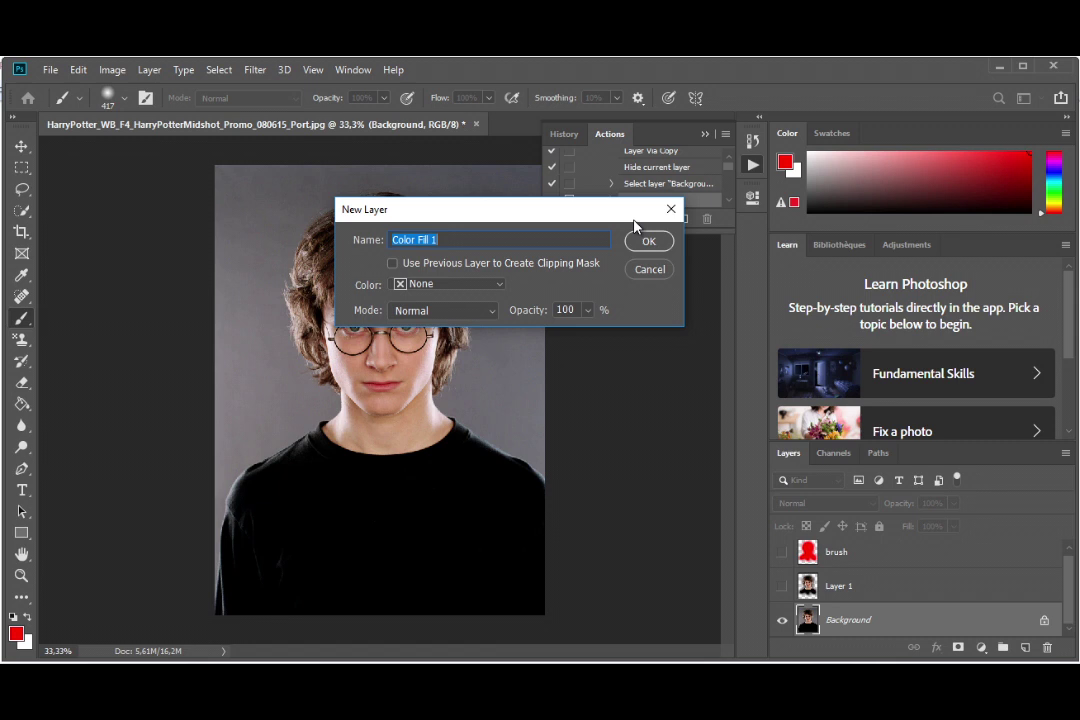
{"action": "key", "text": "Return"}
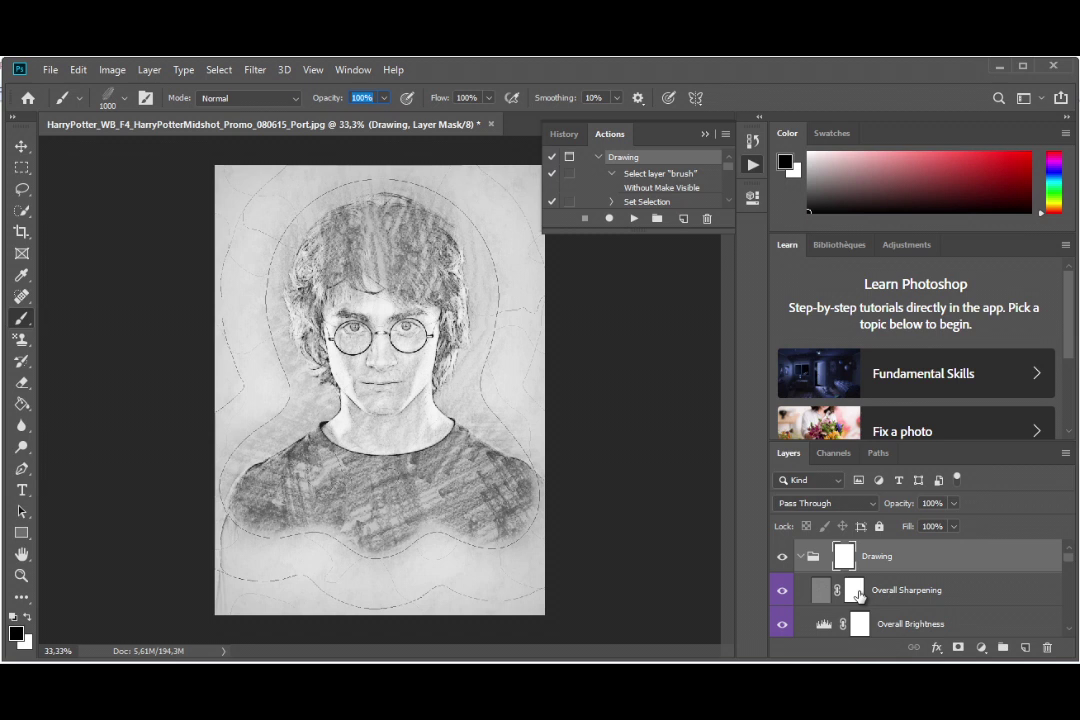
Step: On the Overall Sharpening mask, paint along the shirt's bottom with a 190 px soft round brush
{"action": "left_click", "coordinate": [857, 593]}
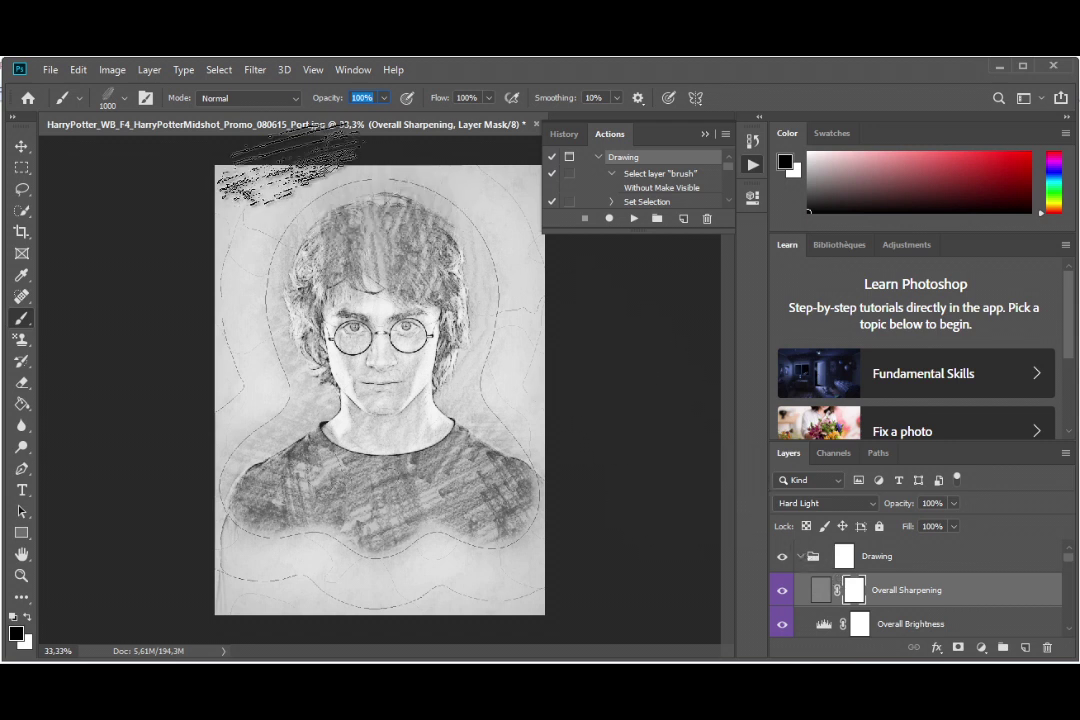
{"action": "left_click", "coordinate": [125, 101]}
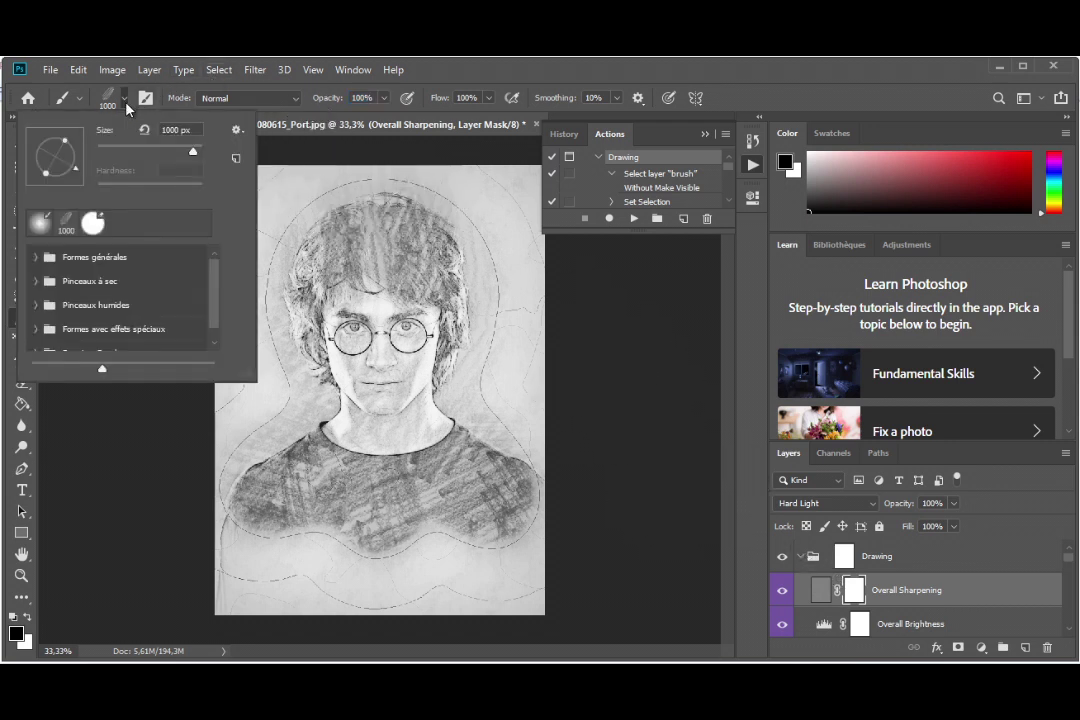
{"action": "left_click", "coordinate": [40, 224]}
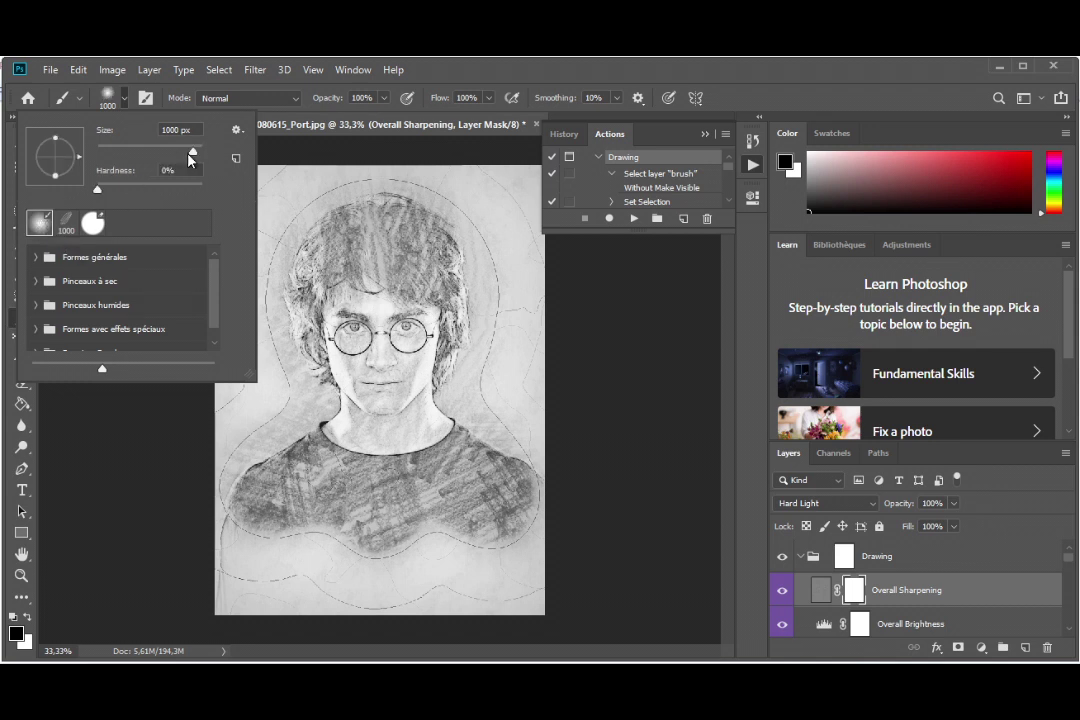
{"action": "left_click_drag", "start_coordinate": [181, 157], "coordinate": [173, 155]}
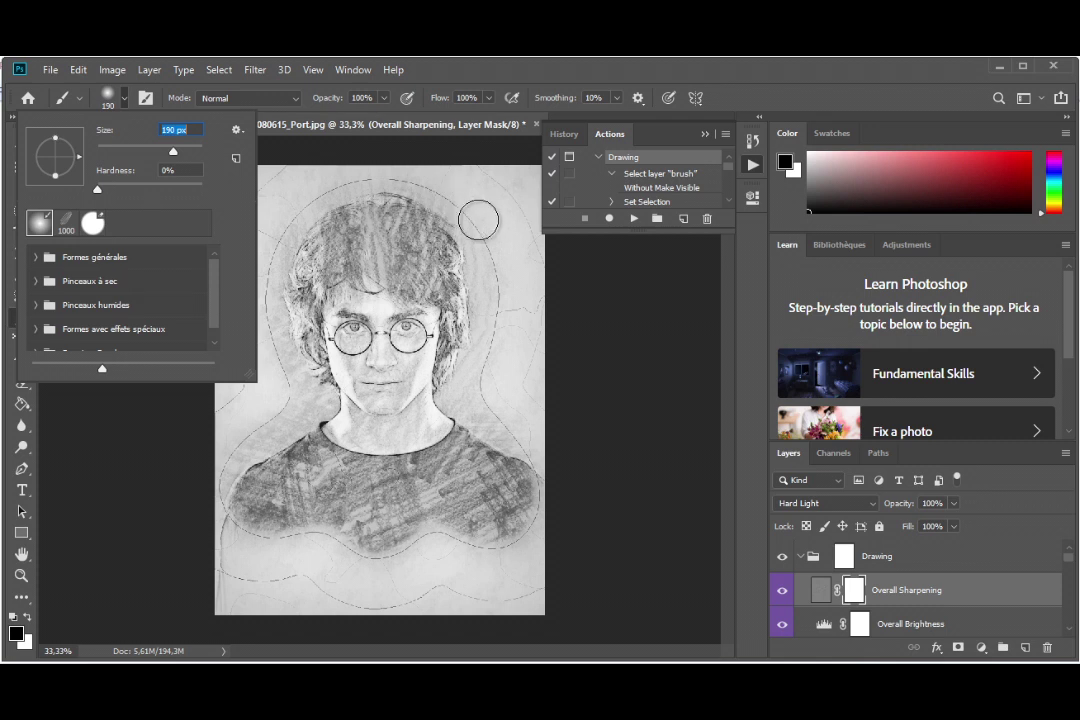
{"action": "key", "text": "Return"}
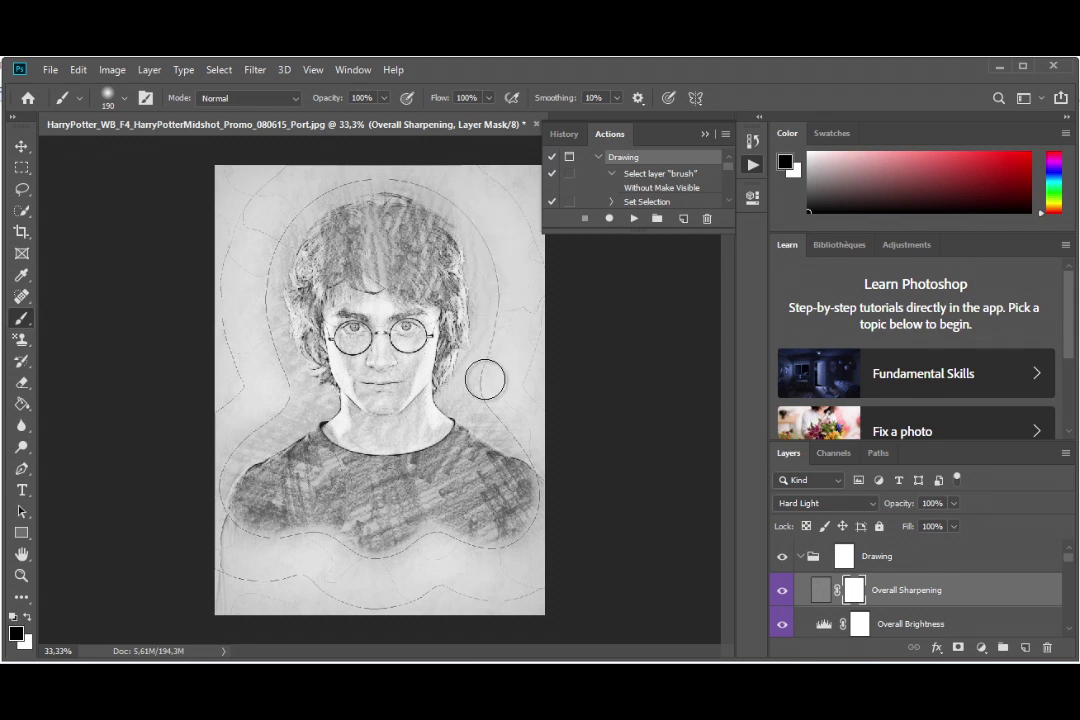
{"action": "left_click_drag", "start_coordinate": [533, 503], "coordinate": [244, 525]}
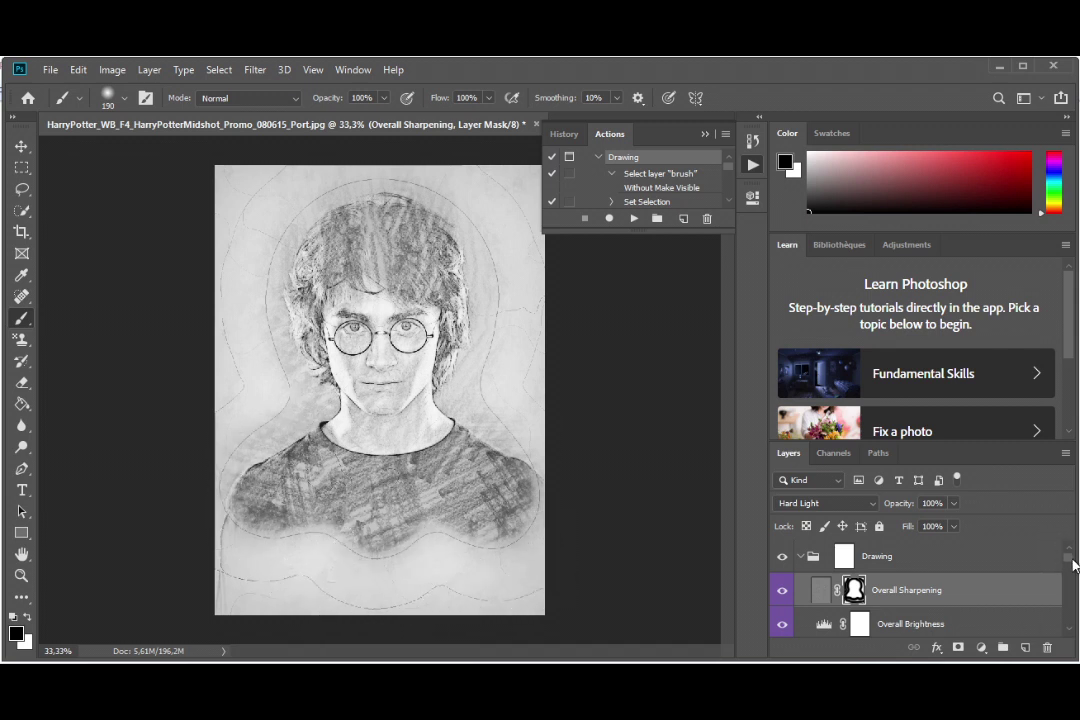
Step: Paint the Photo Outlines layer mask black across the figure to hide its outline lines
{"action": "scroll", "coordinate": [1072, 565], "scroll_direction": "down", "scroll_amount": 5}
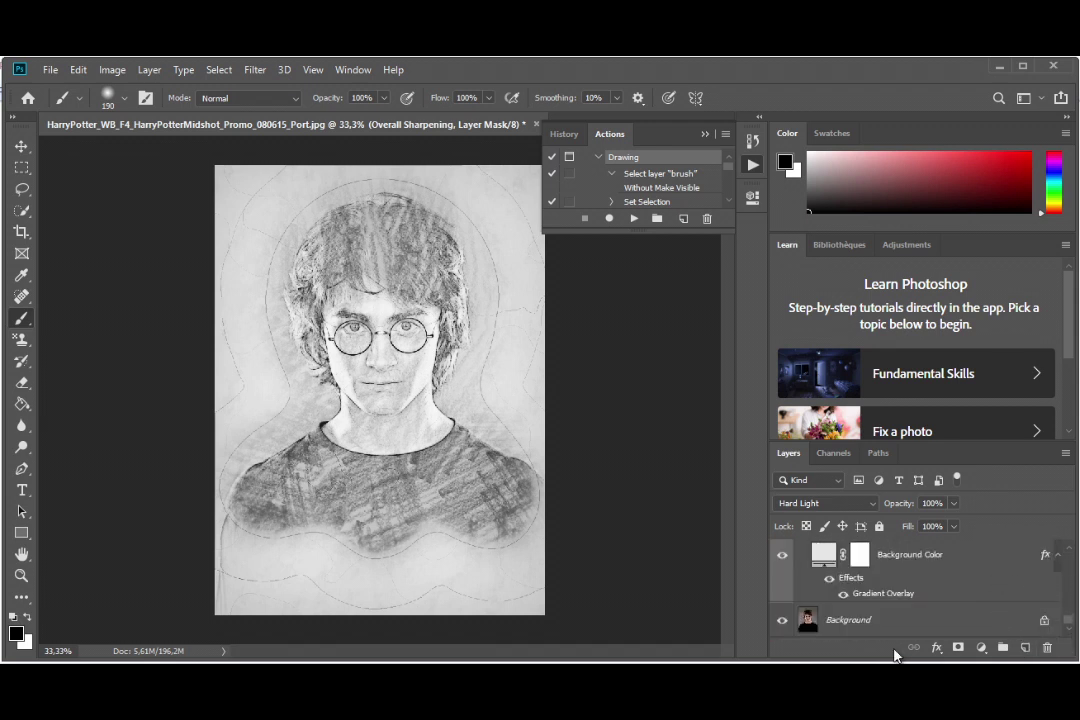
{"action": "scroll", "coordinate": [877, 623], "scroll_direction": "up", "scroll_amount": 1}
{"action": "scroll", "coordinate": [877, 620], "scroll_direction": "up", "scroll_amount": 1}
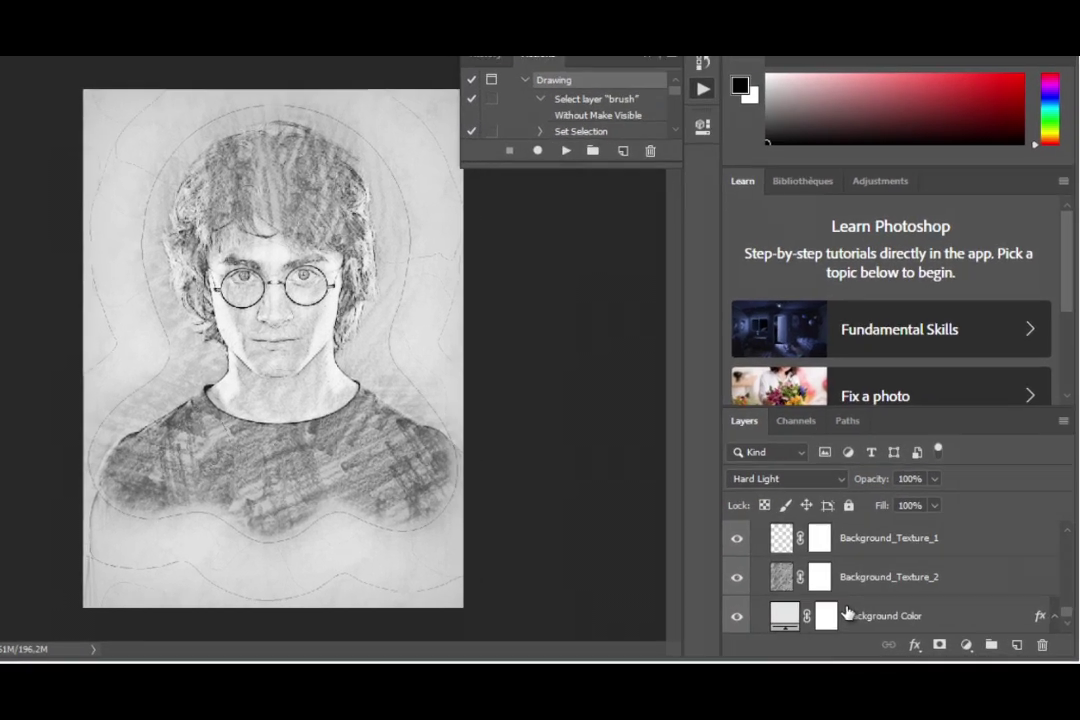
{"action": "scroll", "coordinate": [877, 620], "scroll_direction": "up", "scroll_amount": 1}
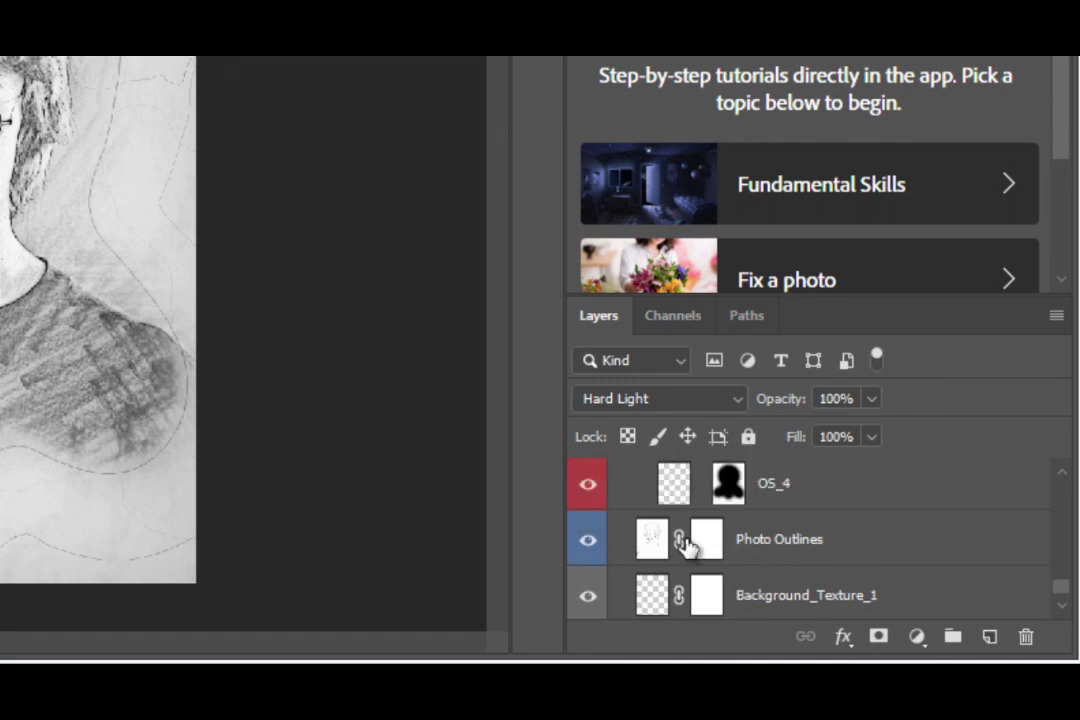
{"action": "left_click", "coordinate": [587, 545]}
{"action": "left_click", "coordinate": [587, 542]}
{"action": "left_click", "coordinate": [704, 560]}
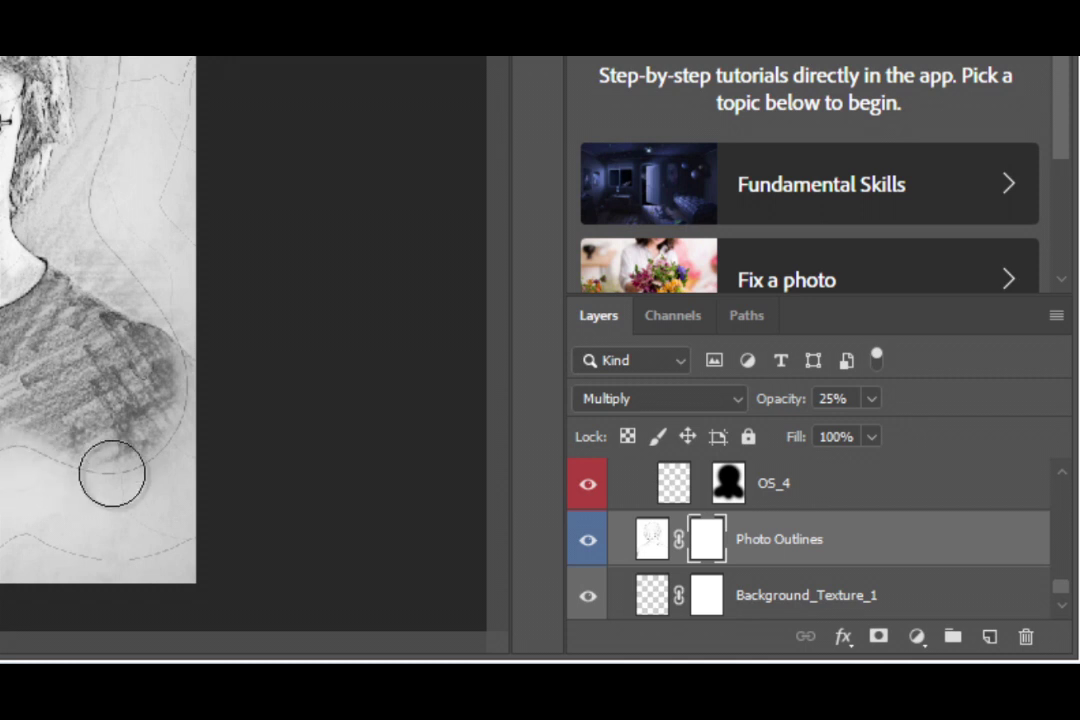
{"action": "left_click_drag", "start_coordinate": [113, 472], "coordinate": [183, 547]}
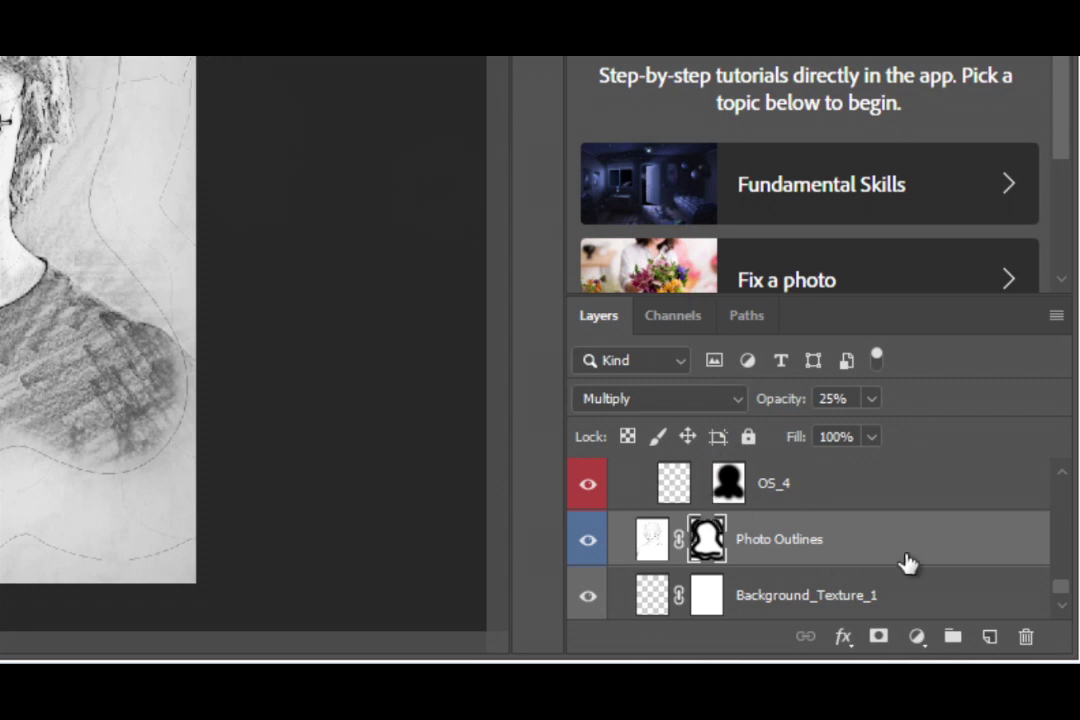
Step: Hide the Edge Sketch and Inner Sketch groups
{"action": "left_click", "coordinate": [1064, 472]}
{"action": "left_click", "coordinate": [1064, 472]}
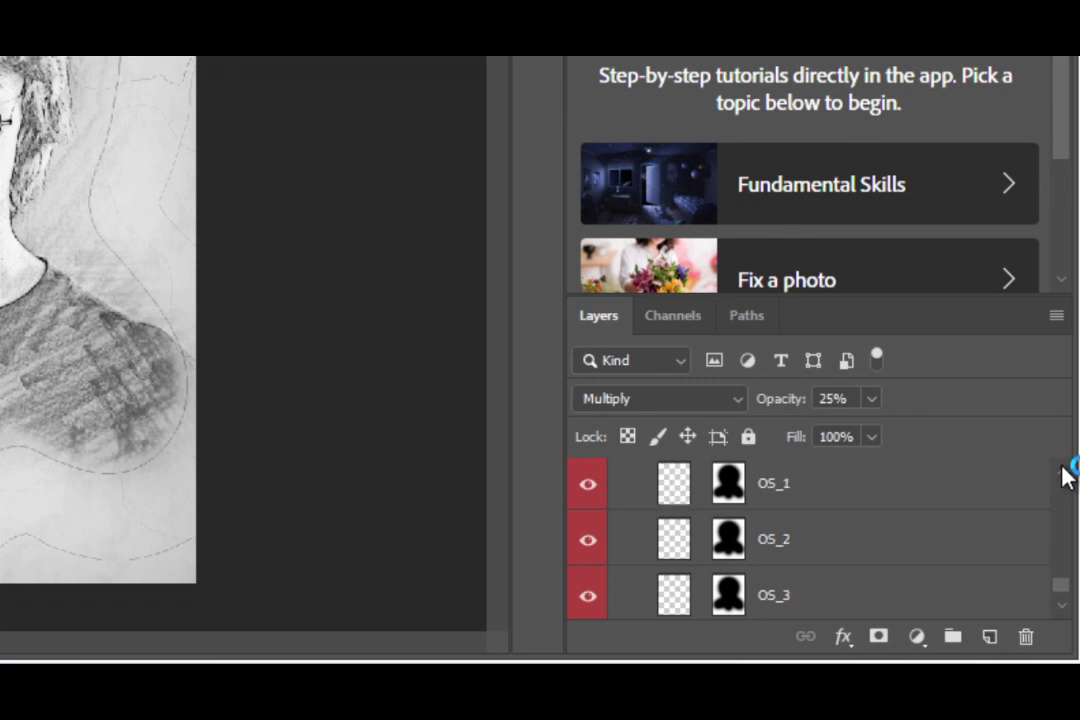
{"action": "left_click", "coordinate": [1064, 472]}
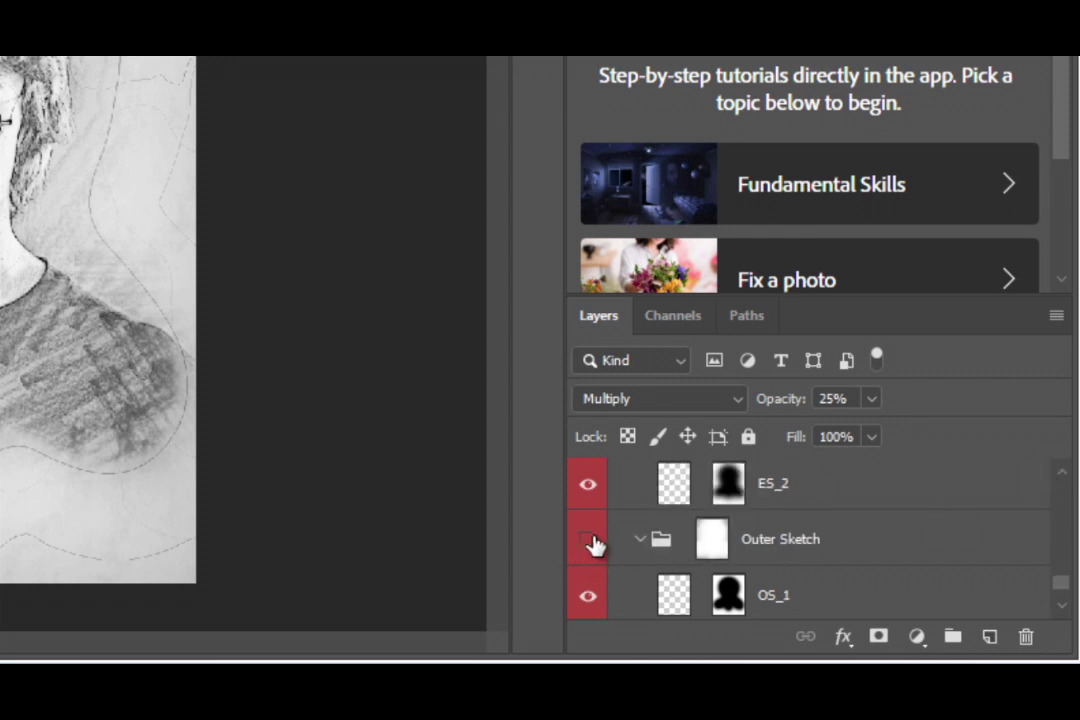
{"action": "scroll", "coordinate": [762, 558], "scroll_direction": "up", "scroll_amount": 1}
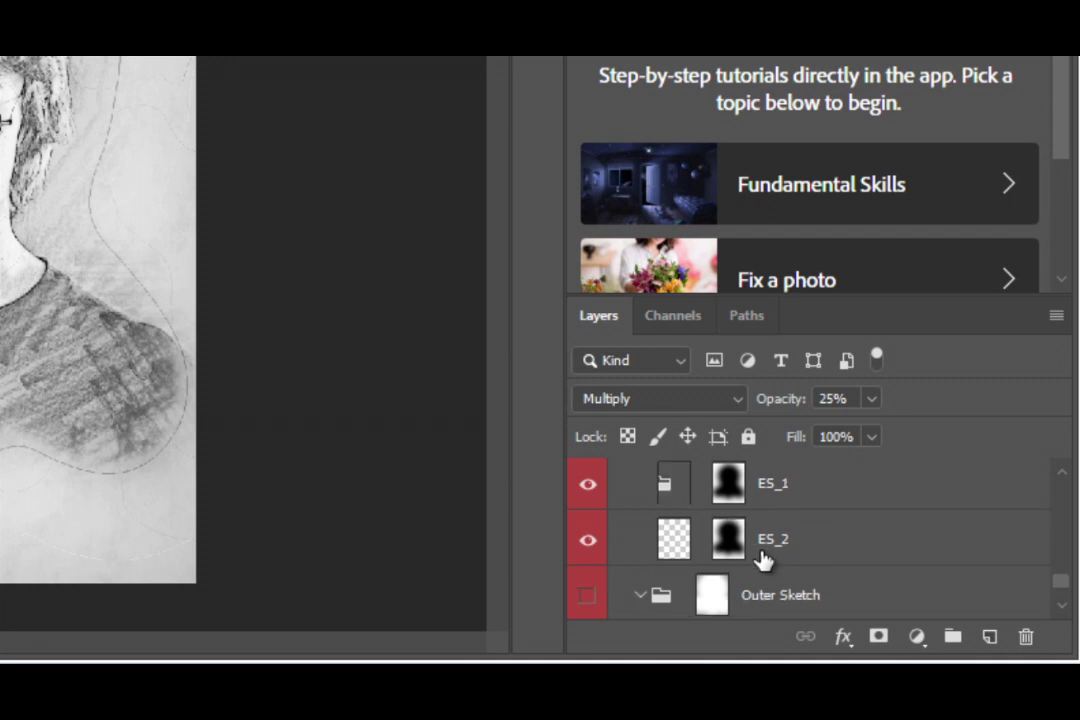
{"action": "scroll", "coordinate": [762, 558], "scroll_direction": "up", "scroll_amount": 1}
{"action": "left_click", "coordinate": [588, 485]}
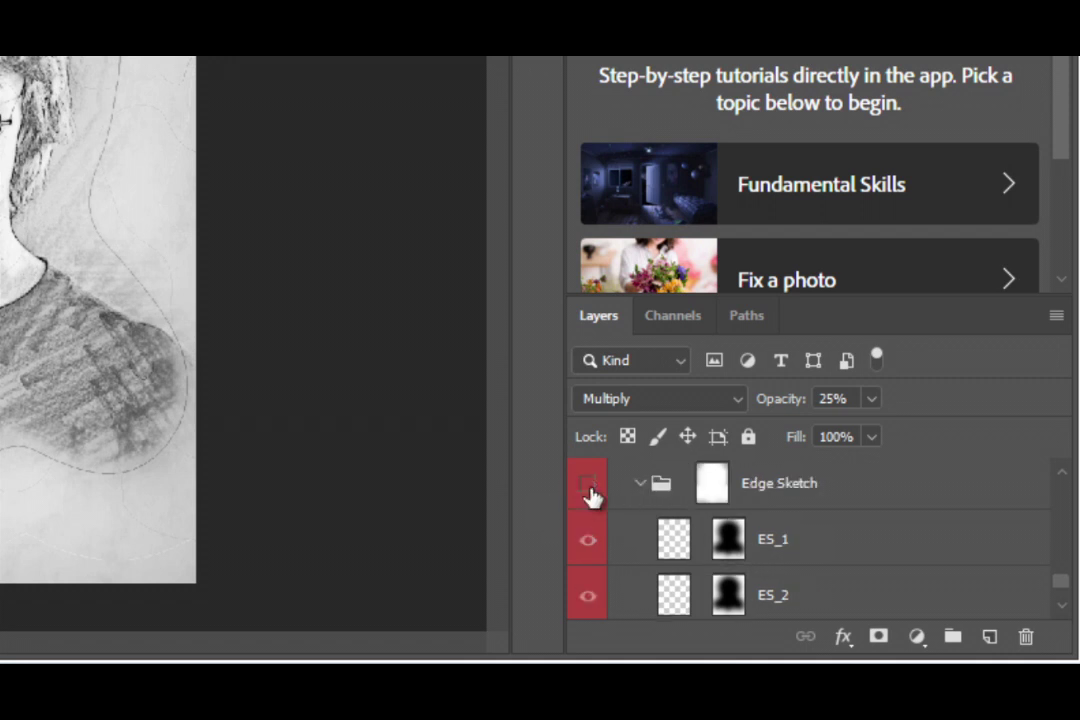
{"action": "scroll", "coordinate": [766, 548], "scroll_direction": "up", "scroll_amount": 1}
{"action": "scroll", "coordinate": [766, 548], "scroll_direction": "up", "scroll_amount": 2}
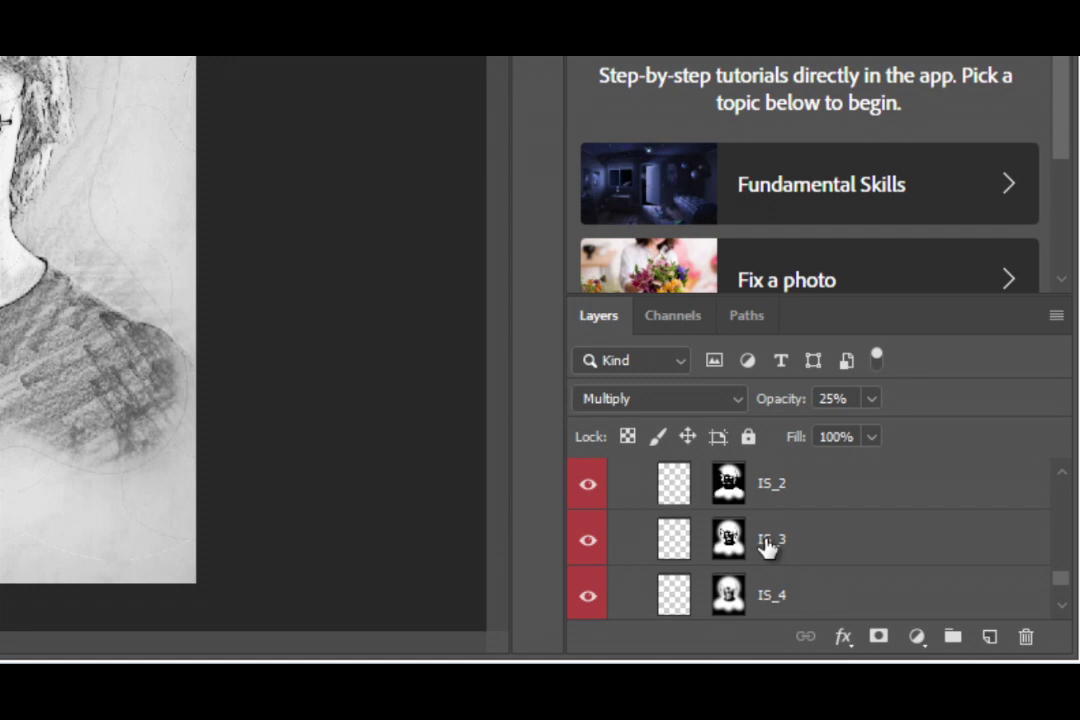
{"action": "scroll", "coordinate": [766, 546], "scroll_direction": "up", "scroll_amount": 1}
{"action": "scroll", "coordinate": [760, 545], "scroll_direction": "up", "scroll_amount": 1}
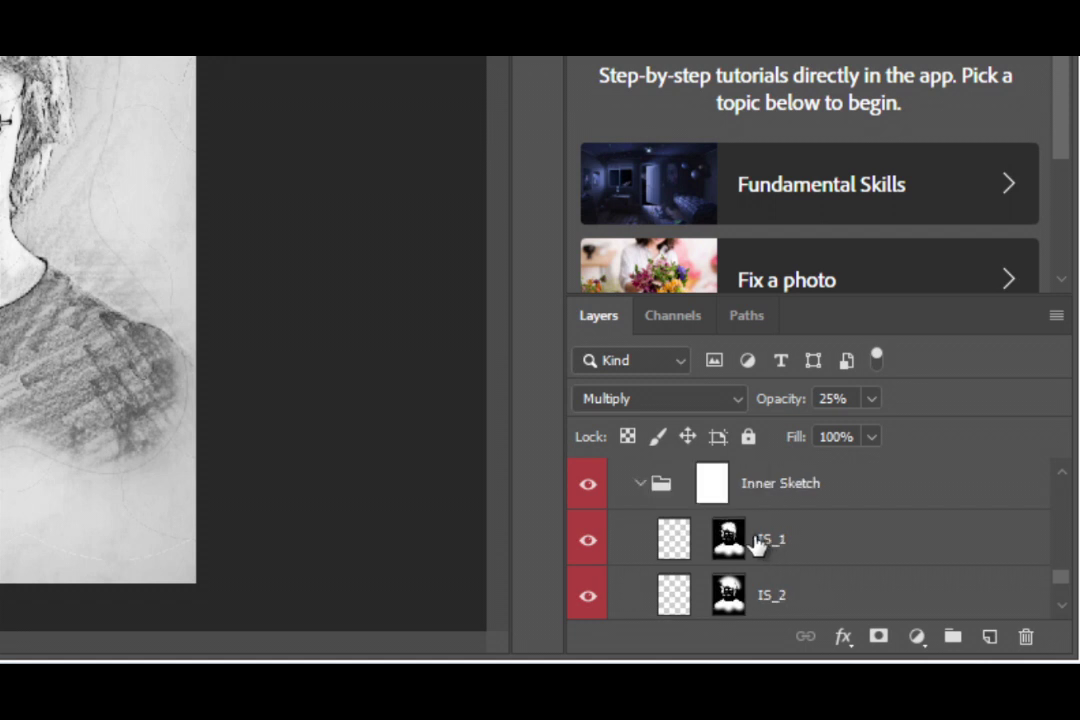
{"action": "left_click", "coordinate": [587, 486]}
Step: Hide the White Sketch group
{"action": "scroll", "coordinate": [793, 535], "scroll_direction": "up", "scroll_amount": 1}
{"action": "scroll", "coordinate": [790, 537], "scroll_direction": "up", "scroll_amount": 1}
{"action": "scroll", "coordinate": [788, 536], "scroll_direction": "up", "scroll_amount": 1}
{"action": "scroll", "coordinate": [740, 541], "scroll_direction": "up", "scroll_amount": 1}
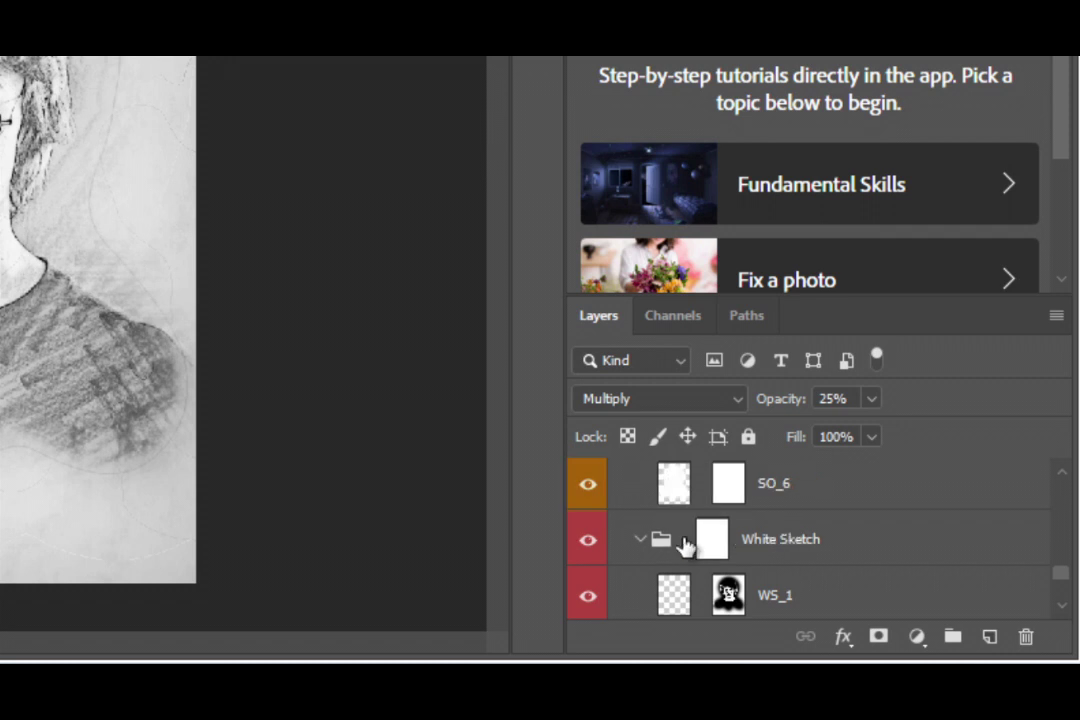
{"action": "left_click", "coordinate": [591, 542]}
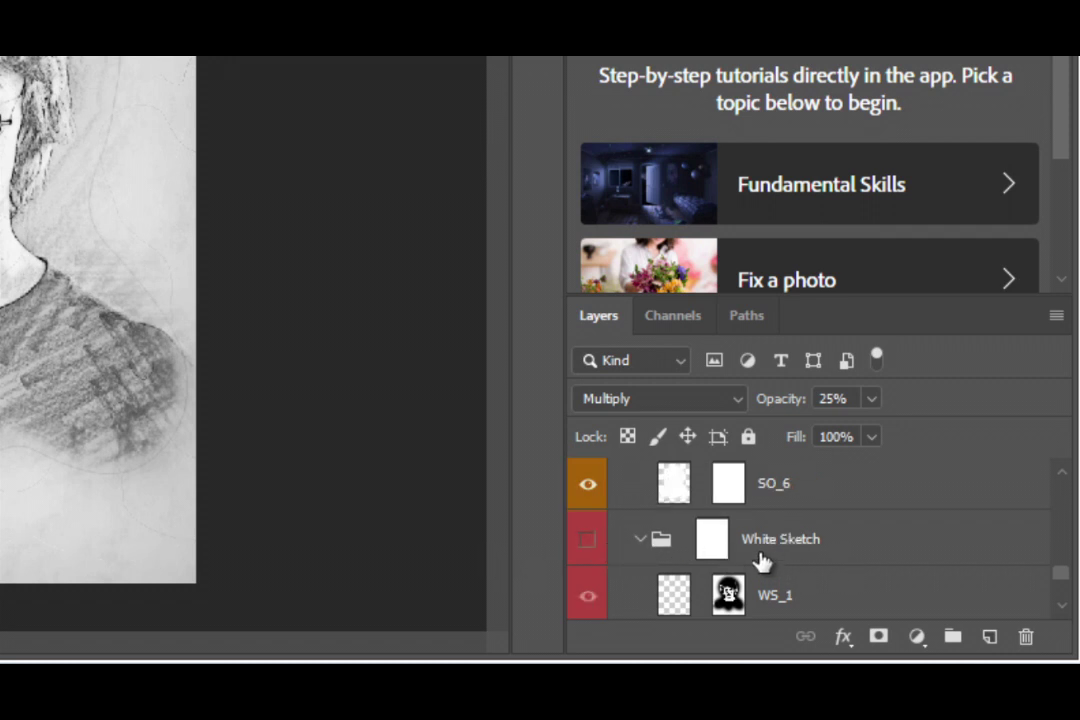
{"action": "scroll", "coordinate": [762, 560], "scroll_direction": "up", "scroll_amount": 2}
{"action": "scroll", "coordinate": [762, 558], "scroll_direction": "up", "scroll_amount": 1}
{"action": "scroll", "coordinate": [762, 558], "scroll_direction": "up", "scroll_amount": 2}
{"action": "scroll", "coordinate": [762, 558], "scroll_direction": "up", "scroll_amount": 1}
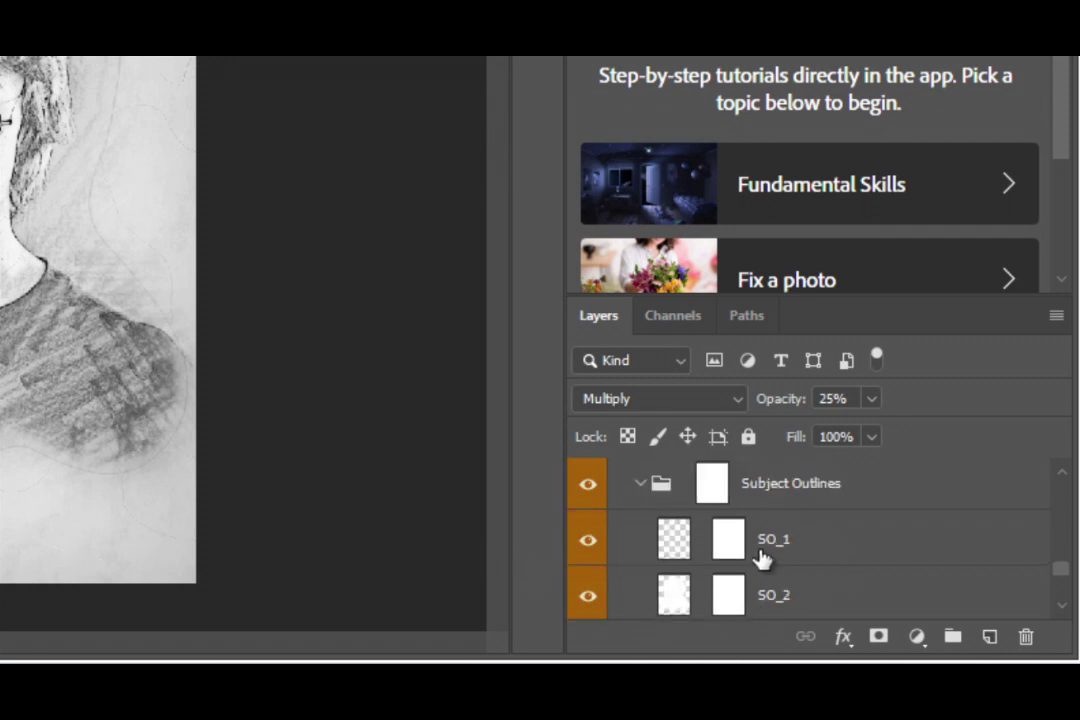
{"action": "scroll", "coordinate": [762, 558], "scroll_direction": "up", "scroll_amount": 1}
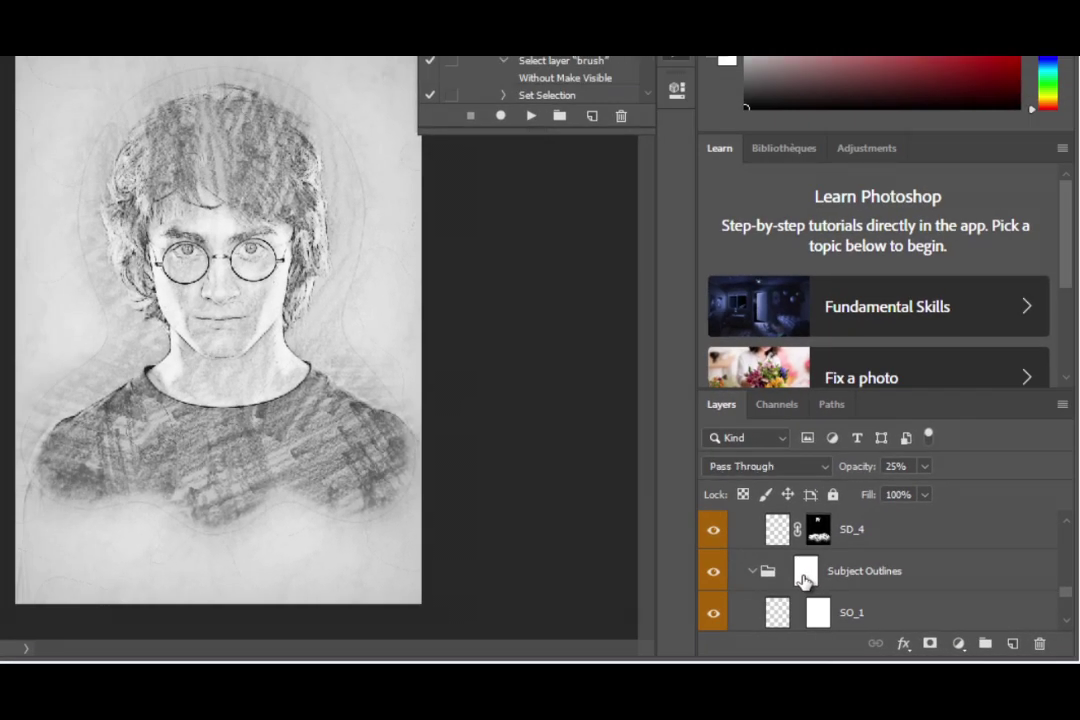
Step: On the Subject Outlines group, brush across the lower chest to restore the shirt sketch texture
{"action": "left_click", "coordinate": [775, 558]}
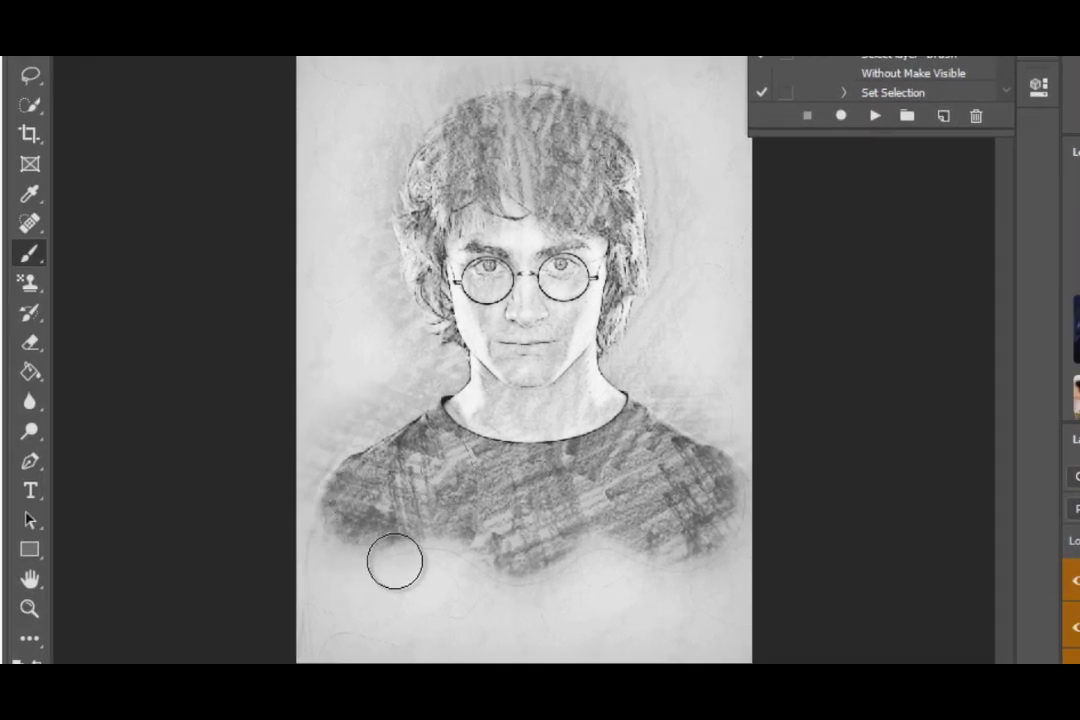
{"action": "left_click_drag", "start_coordinate": [494, 578], "coordinate": [588, 562]}
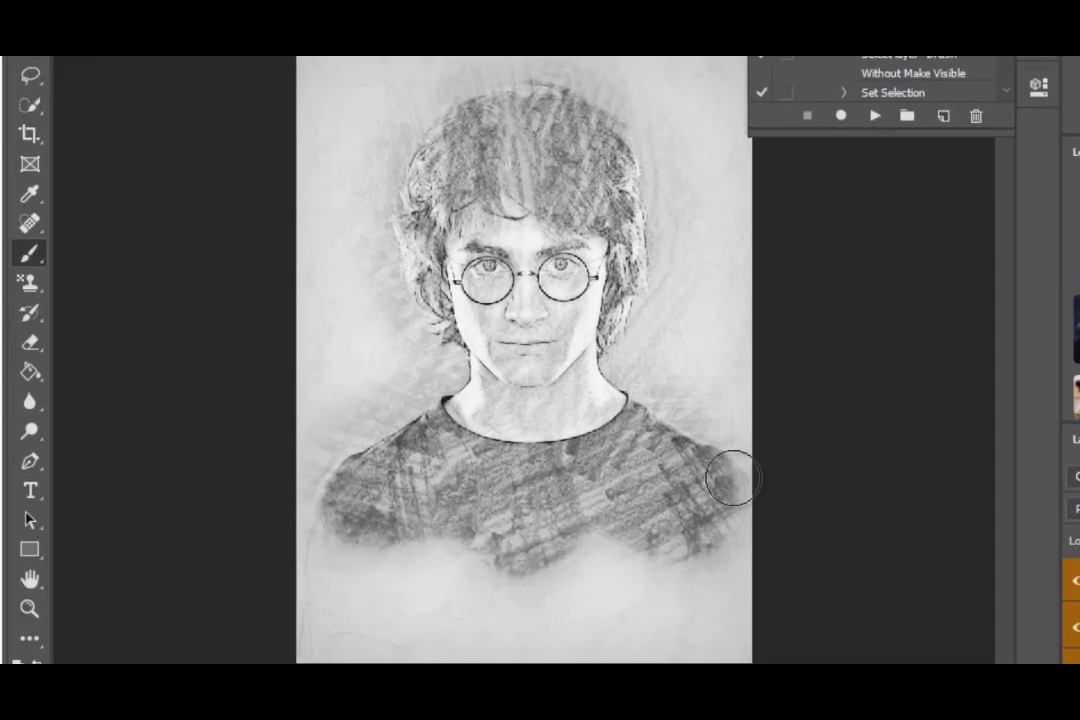